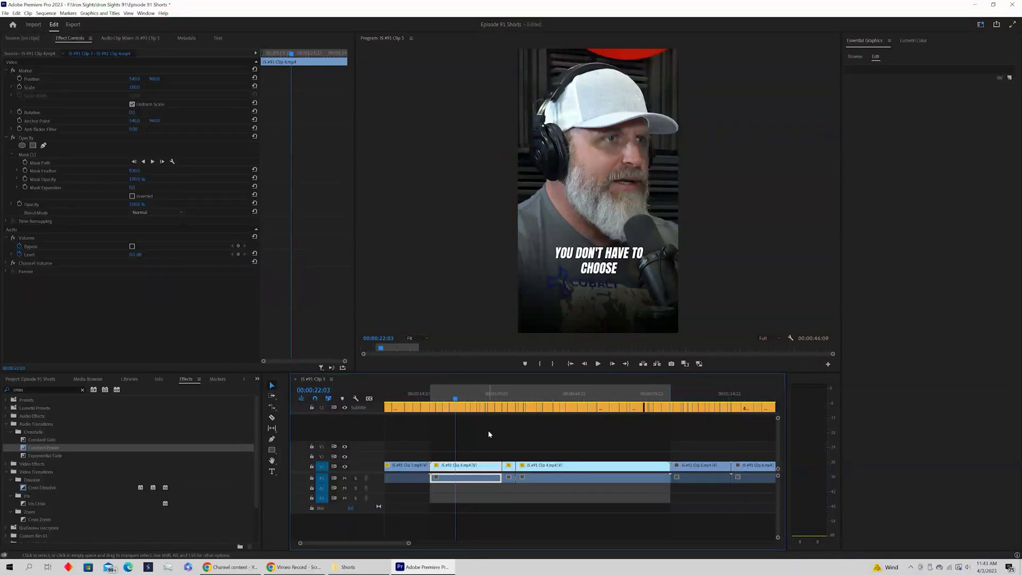
Clear the audio clip selection so no clip in the sequence is targeted
click(480, 441)
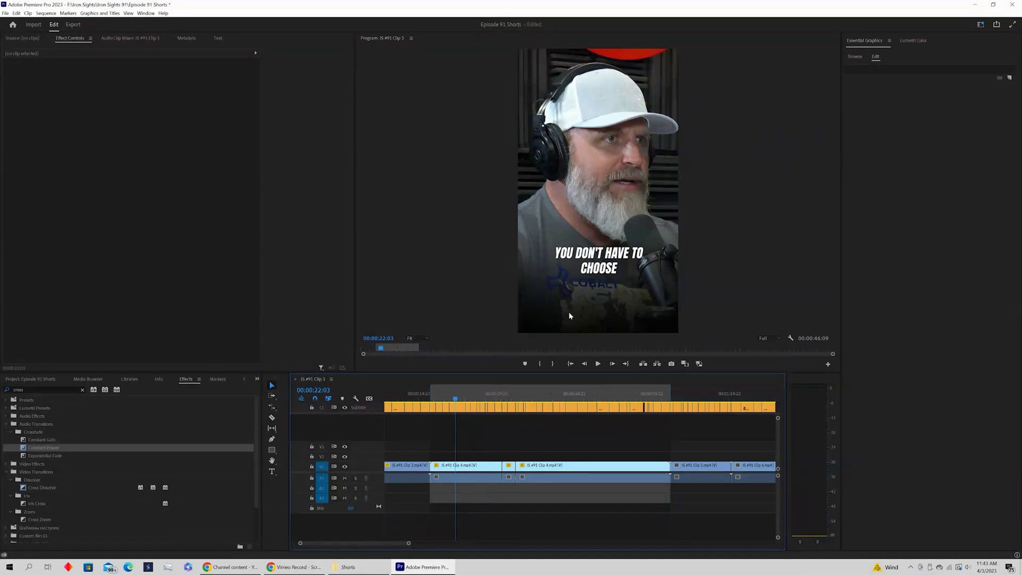
Open Export Media settings for the Shorts sequence and scrub the preview to later moments
click(6, 14)
mouse_move(20, 241)
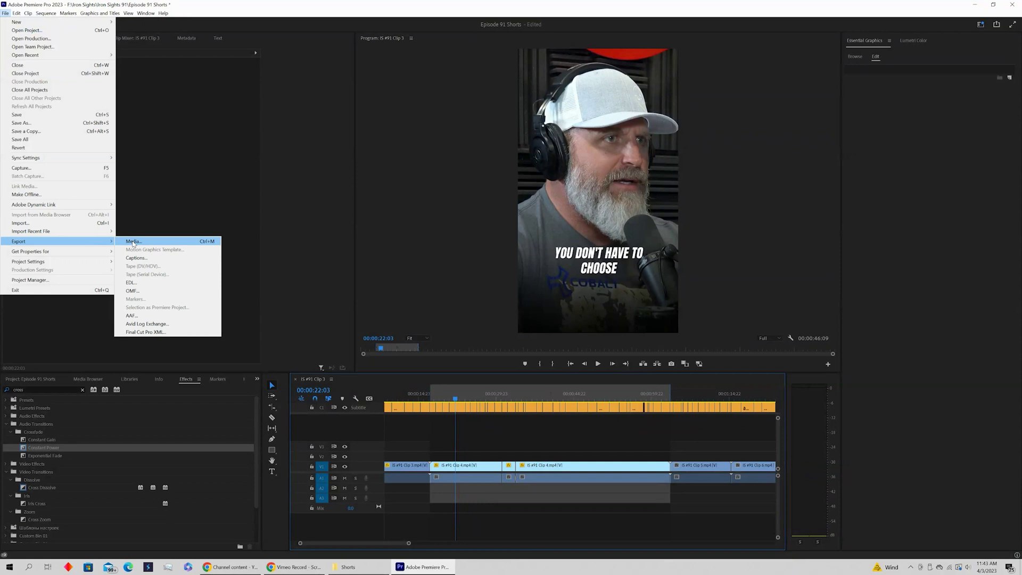
click(133, 241)
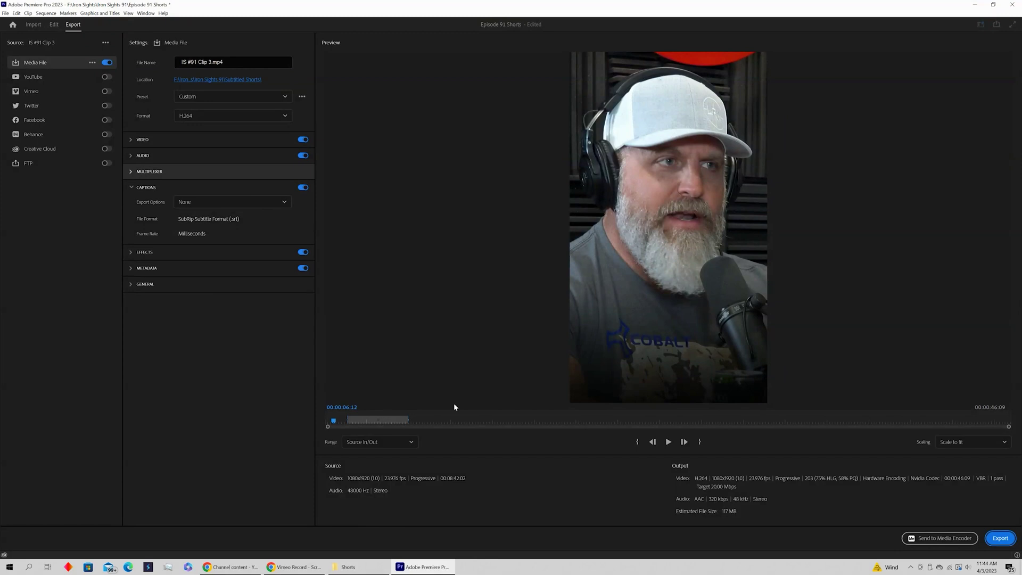
click(352, 421)
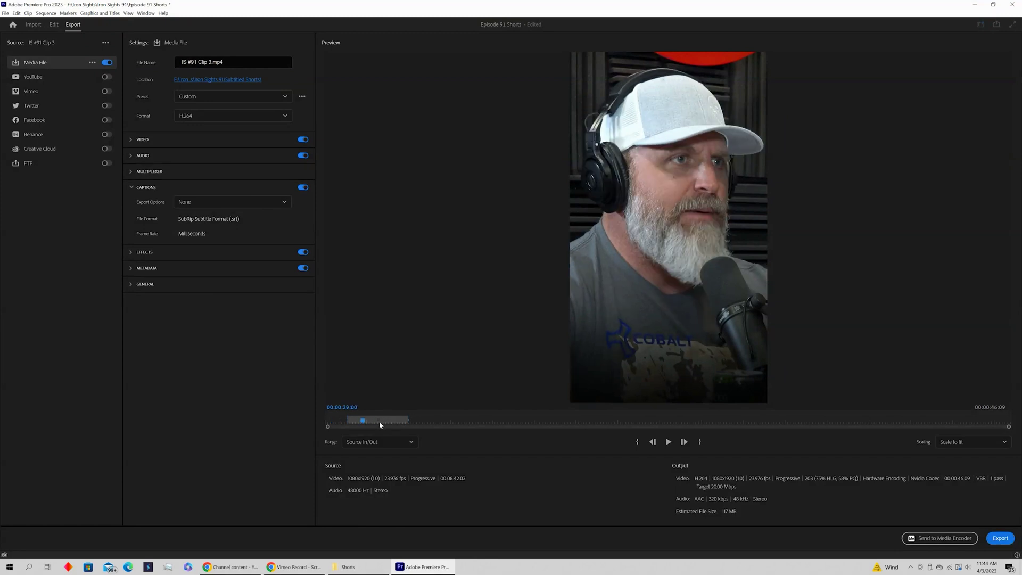
click(379, 420)
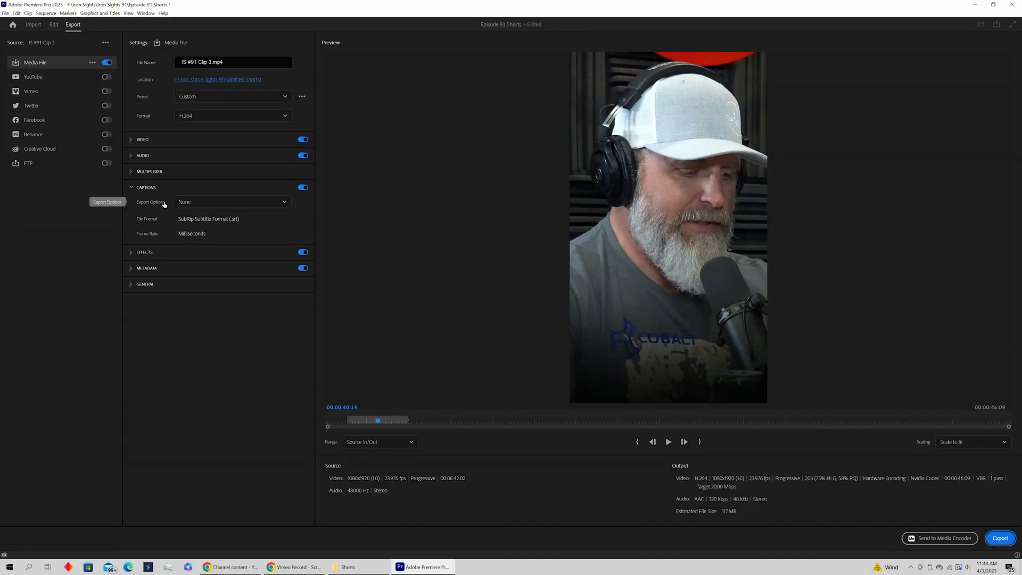
Set the Captions export option to Burn Captions Into Video
click(216, 203)
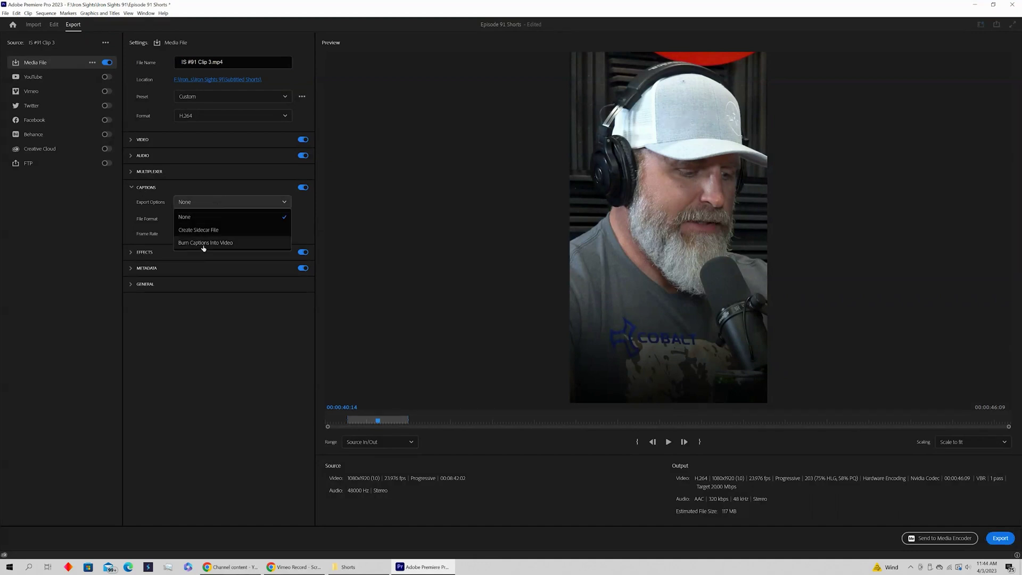
click(204, 245)
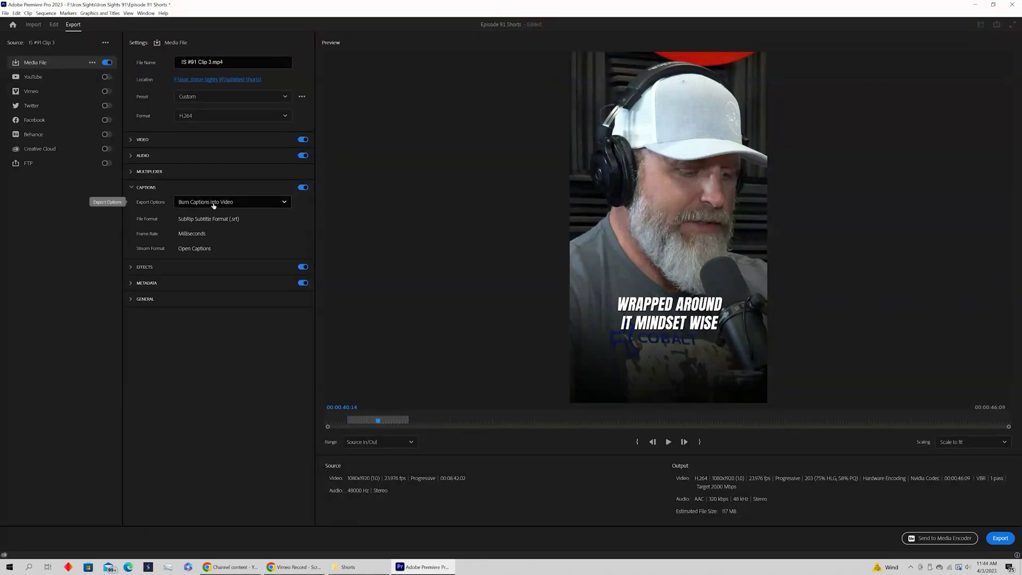
Name the output file 'Jump In Anytime' and export the short
click(230, 60)
text(Ju)
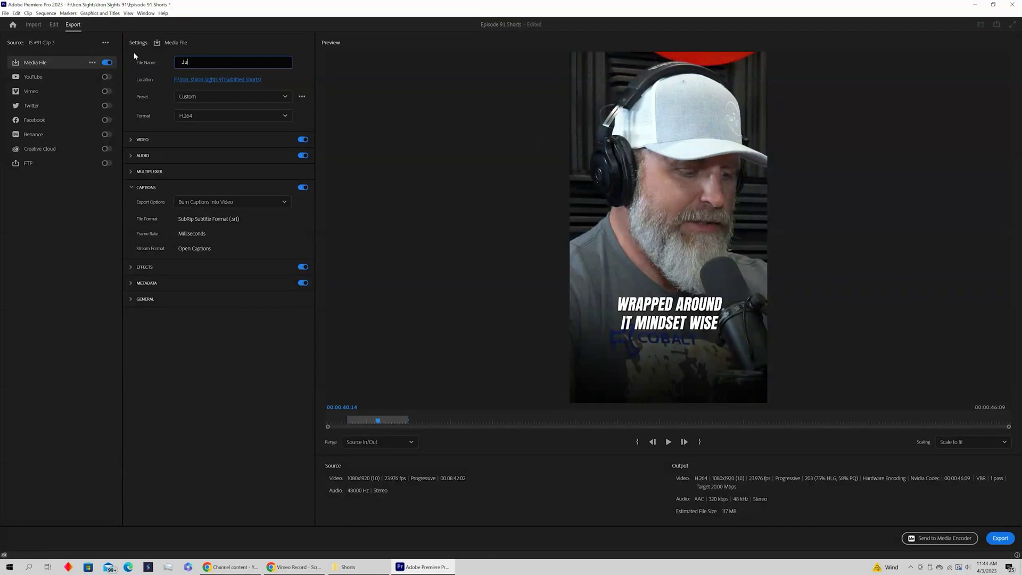
text(mp In)
text( Anytime)
click(1000, 540)
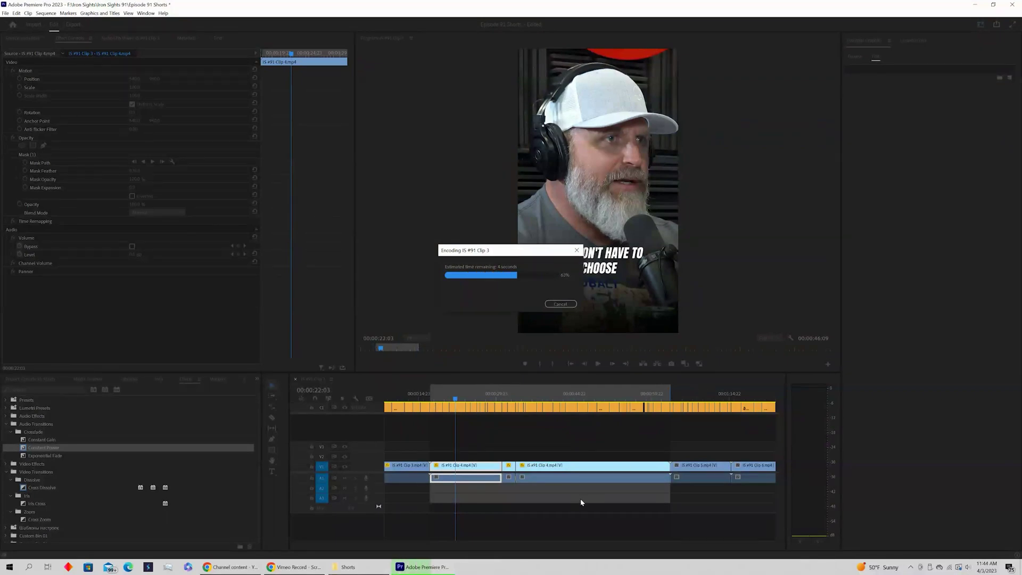
In File Explorer, go up to Iron Sights 91 and into the Subtitled Shorts folder
click(348, 568)
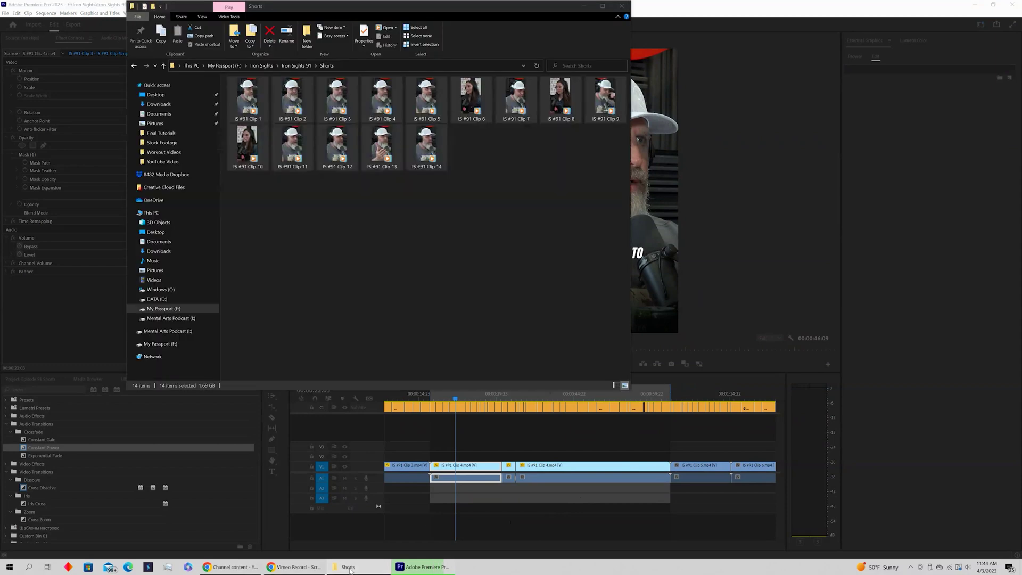
click(296, 66)
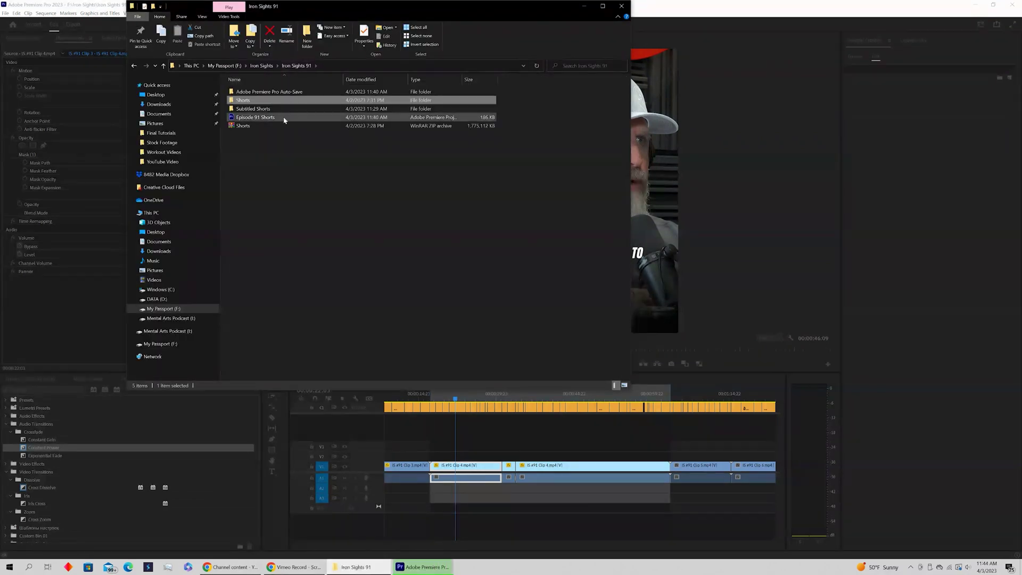
double_click(267, 111)
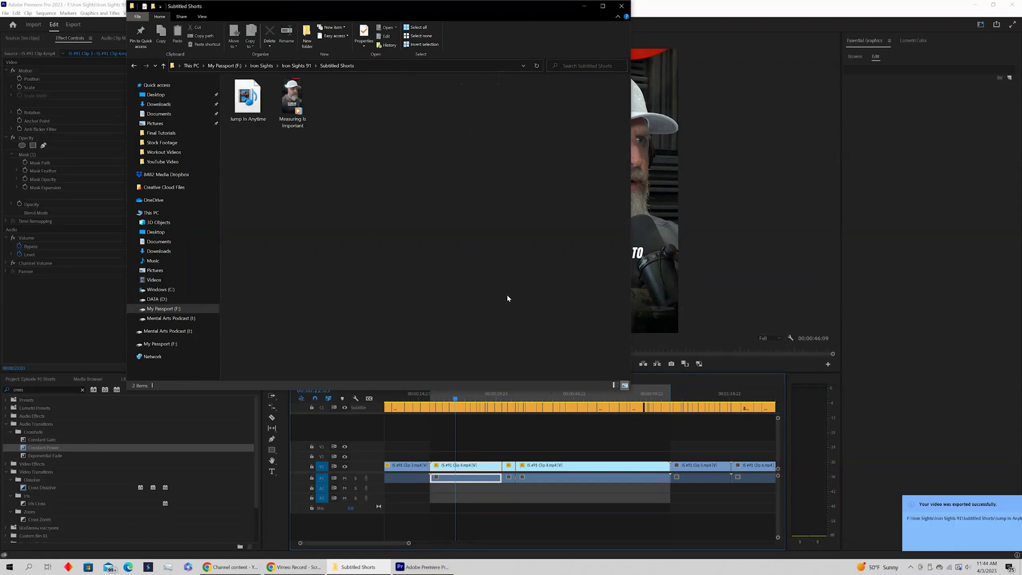
Play 'Jump In Anytime' in Media Player, close it, and deselect the file
double_click(250, 101)
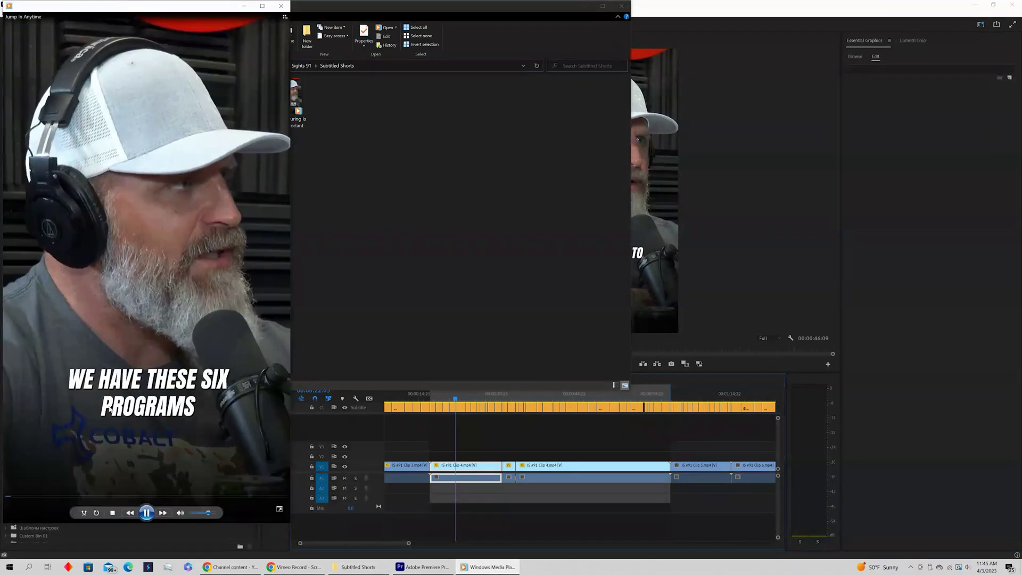
click(281, 5)
click(359, 251)
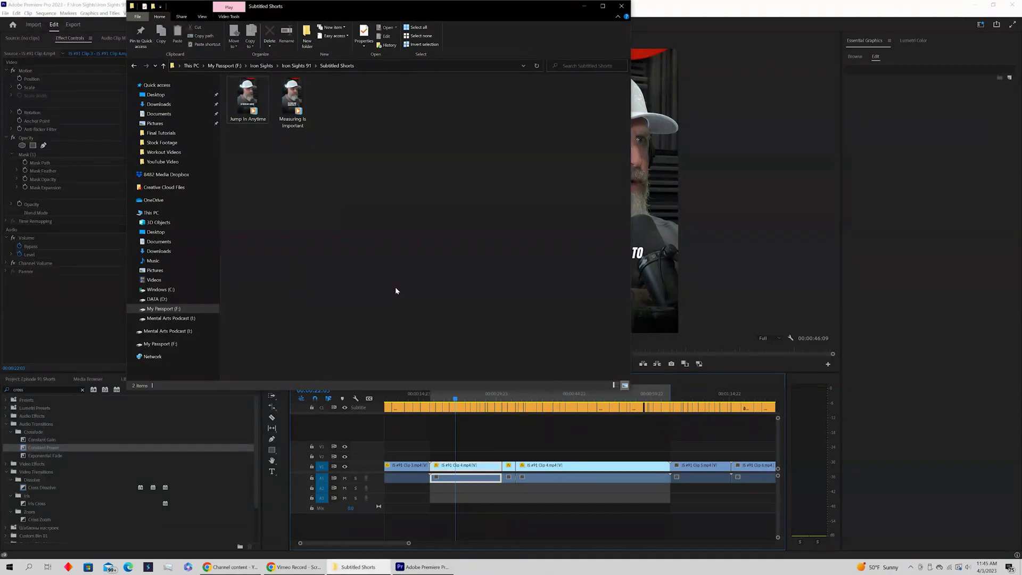
Minimize File Explorer and leave no clip selected in the Shorts timeline
click(584, 7)
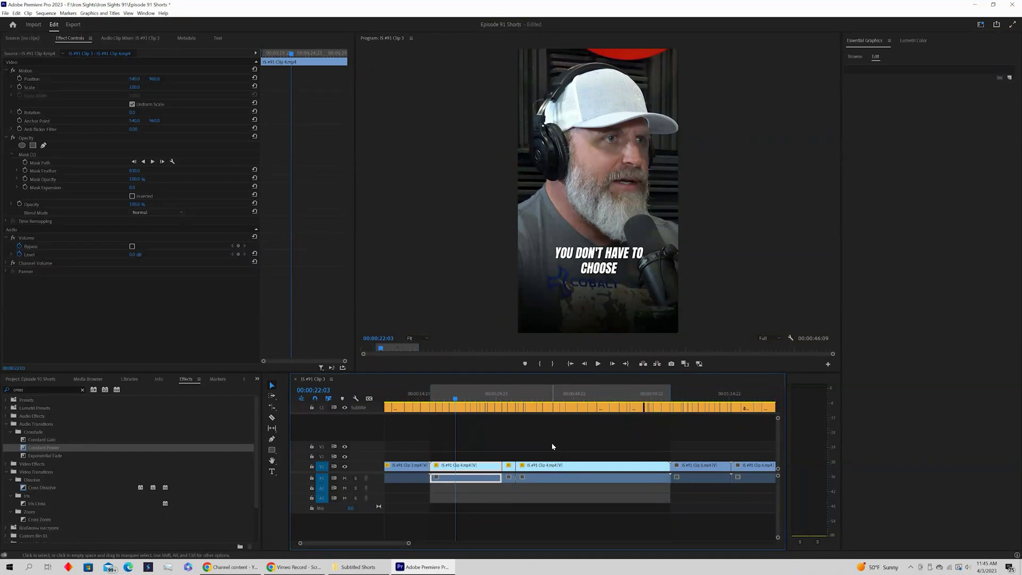
click(552, 442)
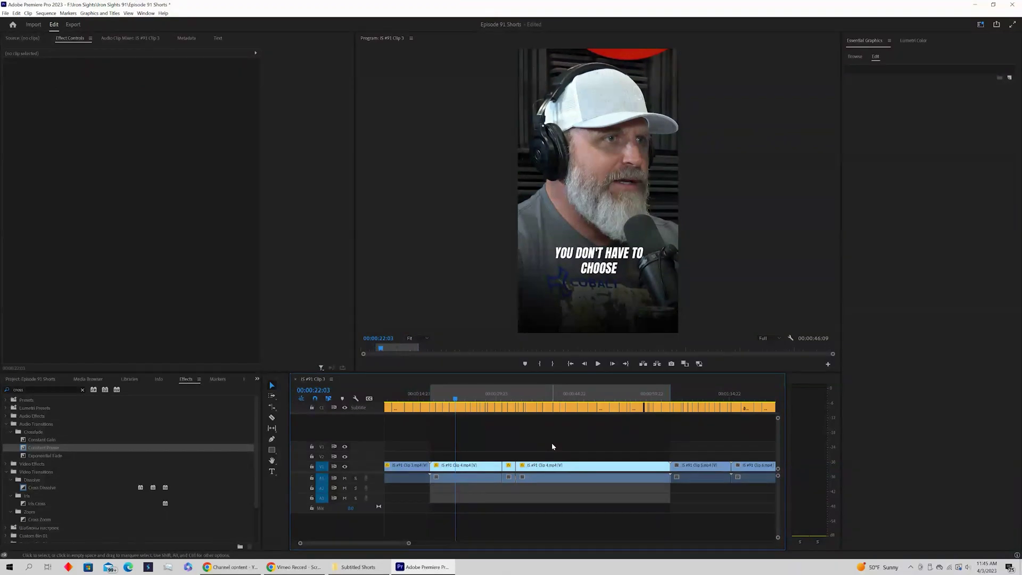